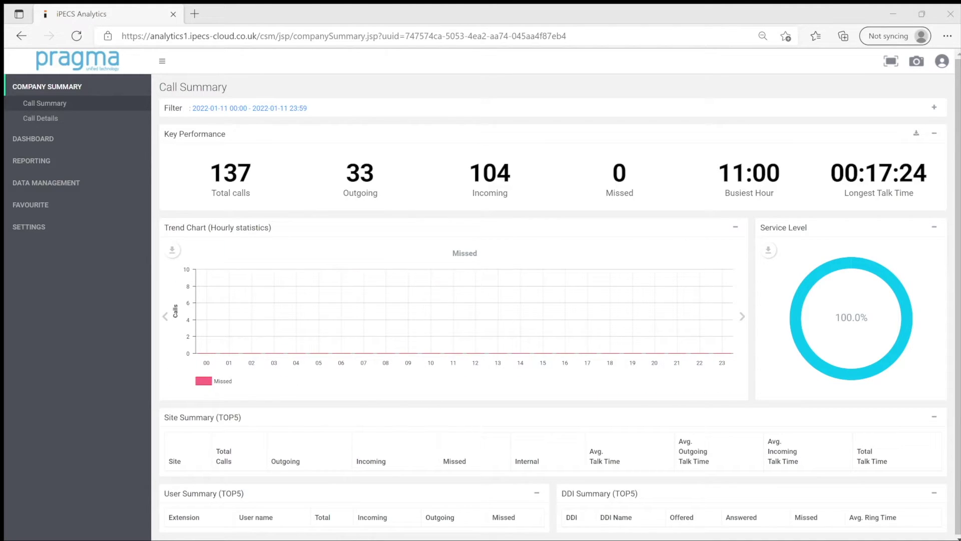
click(31, 161)
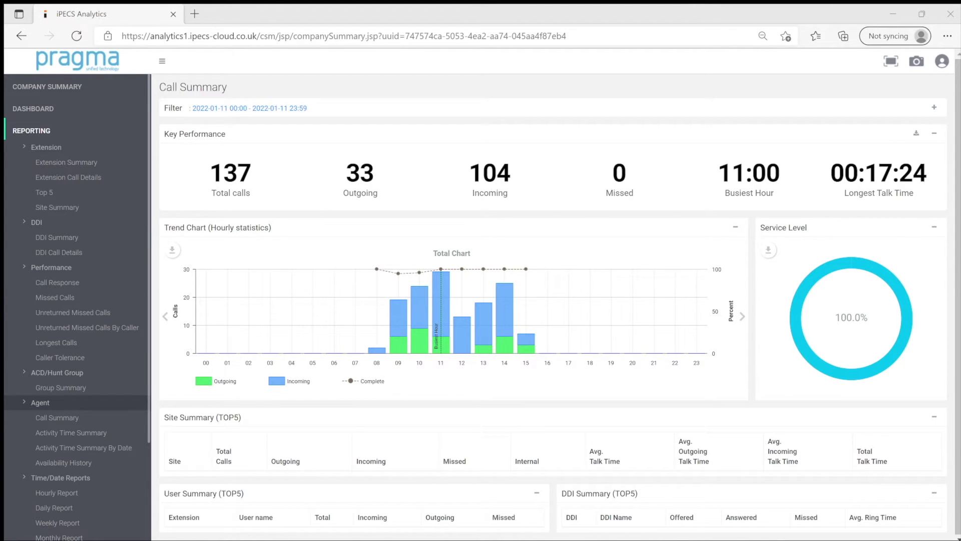
scroll(75, 346, down, 3)
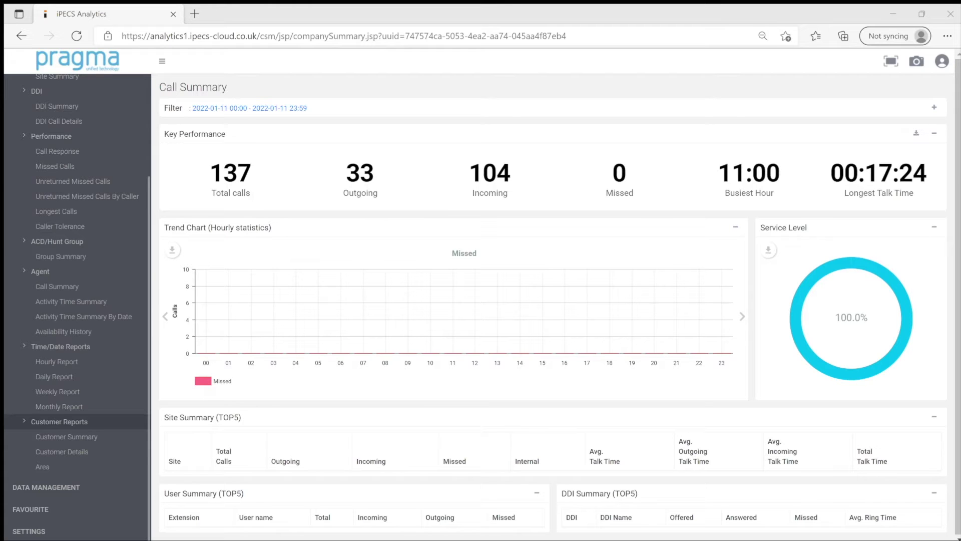
Step: Open the Extension Summary report and highlight its Key Performance section heading
click(55, 171)
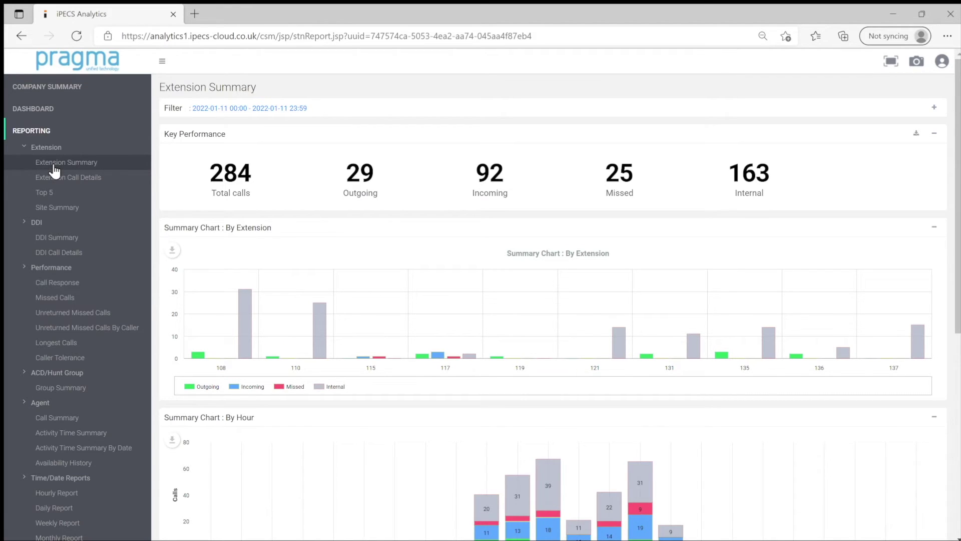
drag(226, 134, 163, 134)
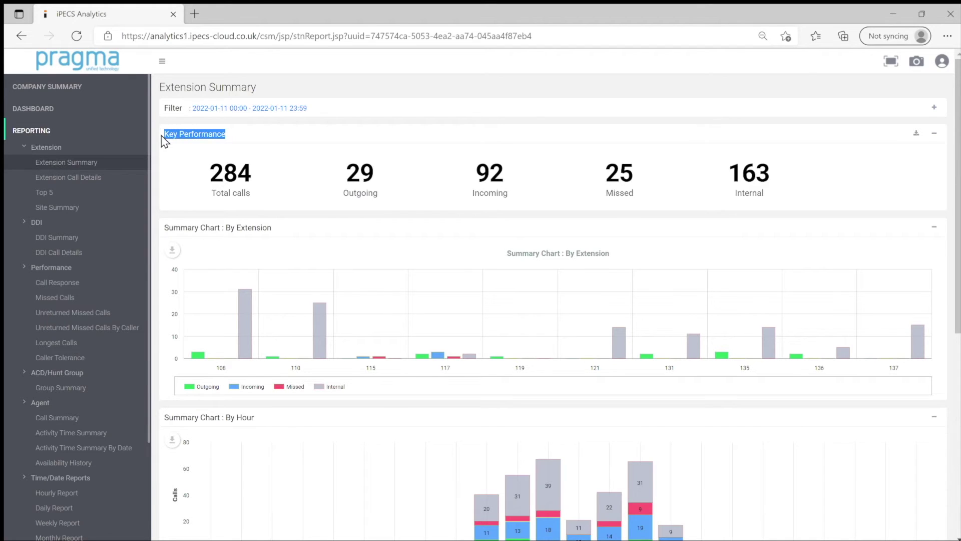
click(312, 148)
Step: Scroll down past the Summary Chart: By Extension panel to the Summary Table heading
scroll(310, 147, down, 1)
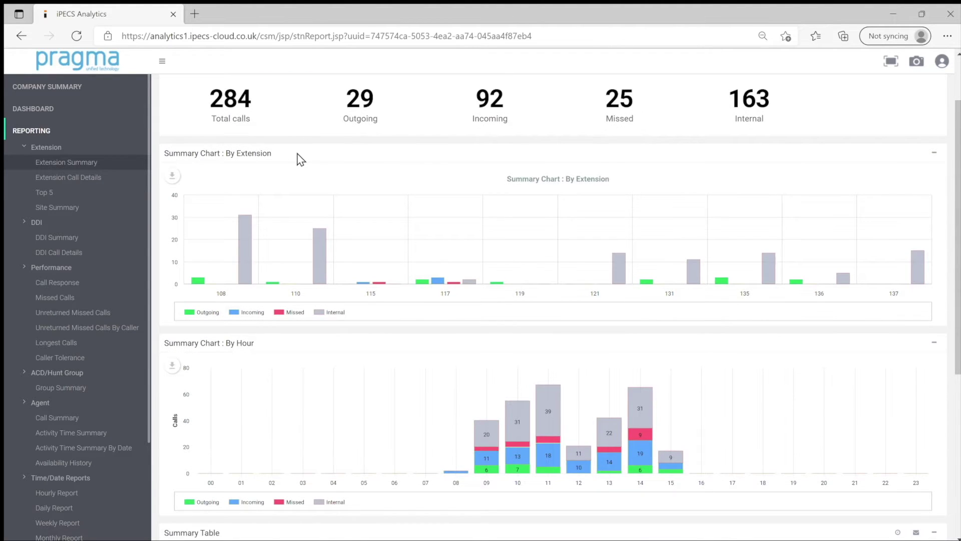
drag(290, 159, 158, 150)
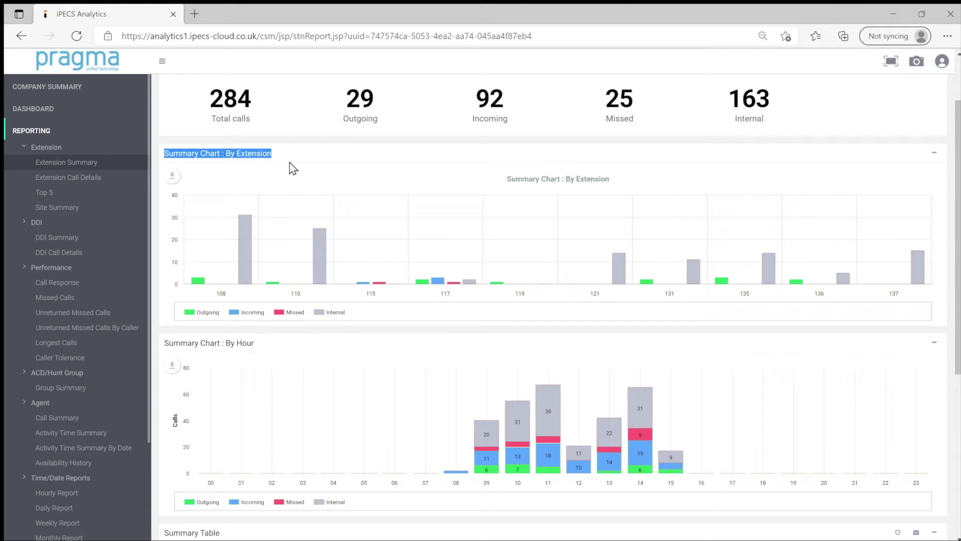
scroll(315, 250, down, 5)
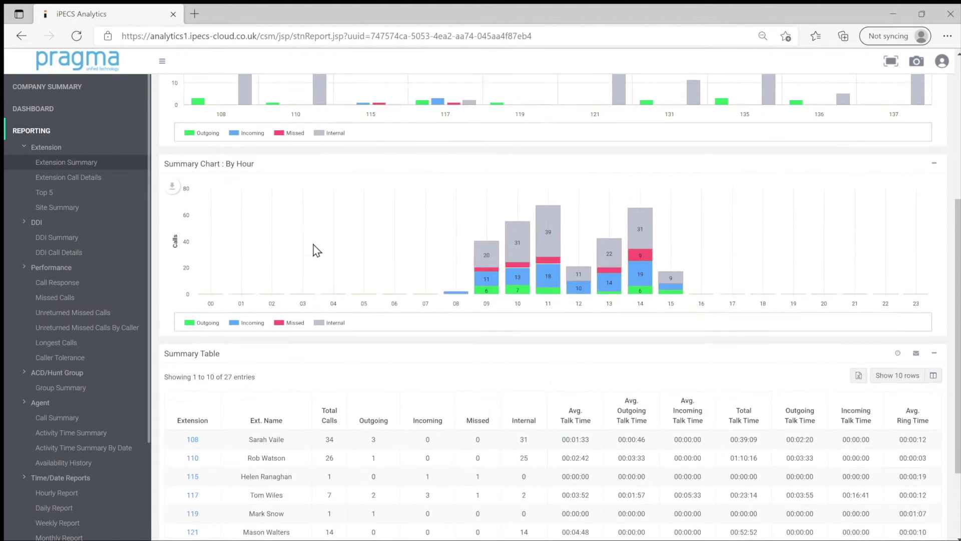
drag(221, 242, 163, 245)
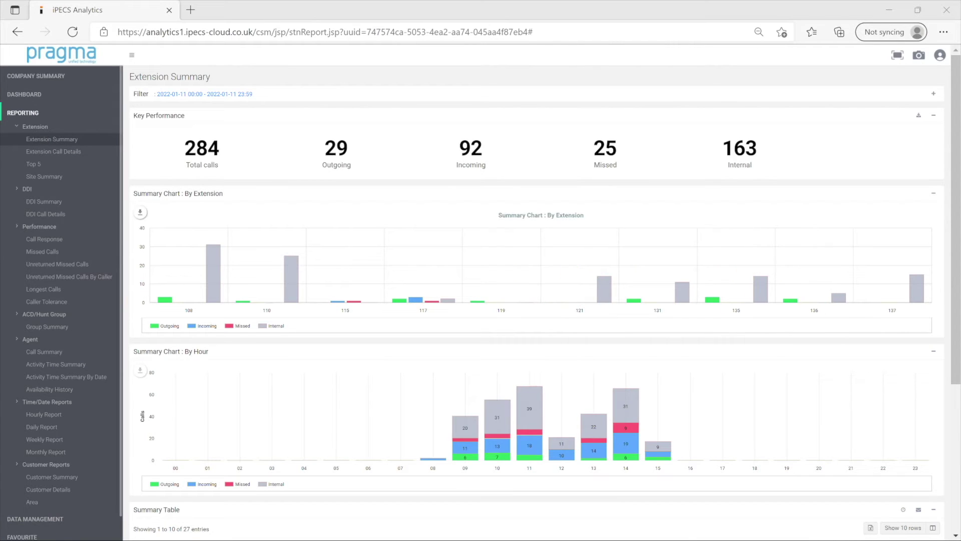
Step: Collapse the Key Performance, By Extension chart and By Hour chart sections
scroll(537, 305, down, 4)
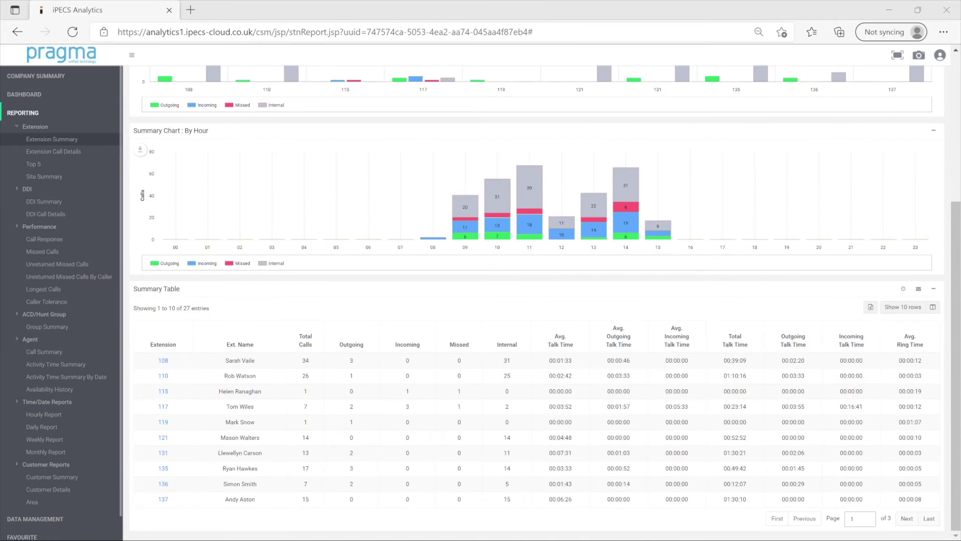
scroll(537, 306, up, 4)
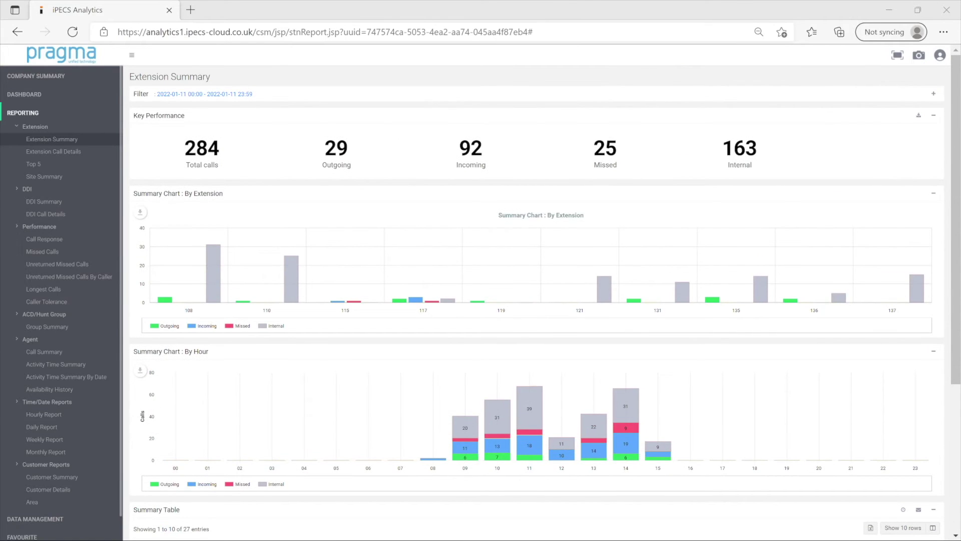
key(ctrl+minus)
key(ctrl+minus)
key(ctrl+plus)
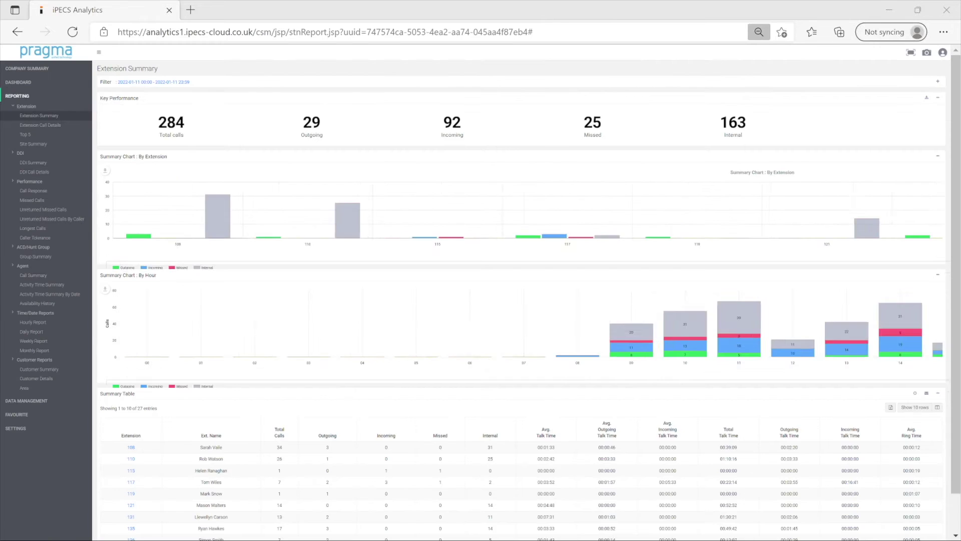
key(ctrl+plus)
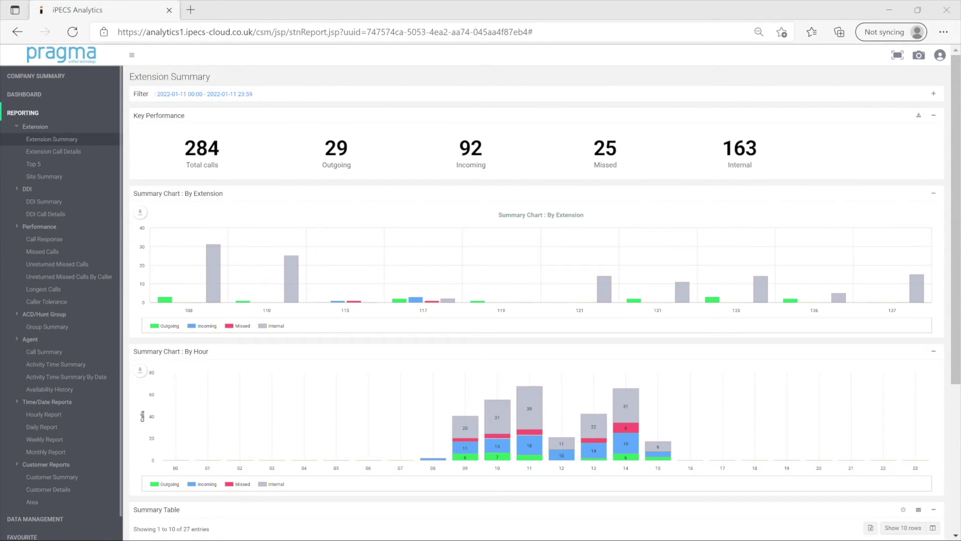
click(933, 116)
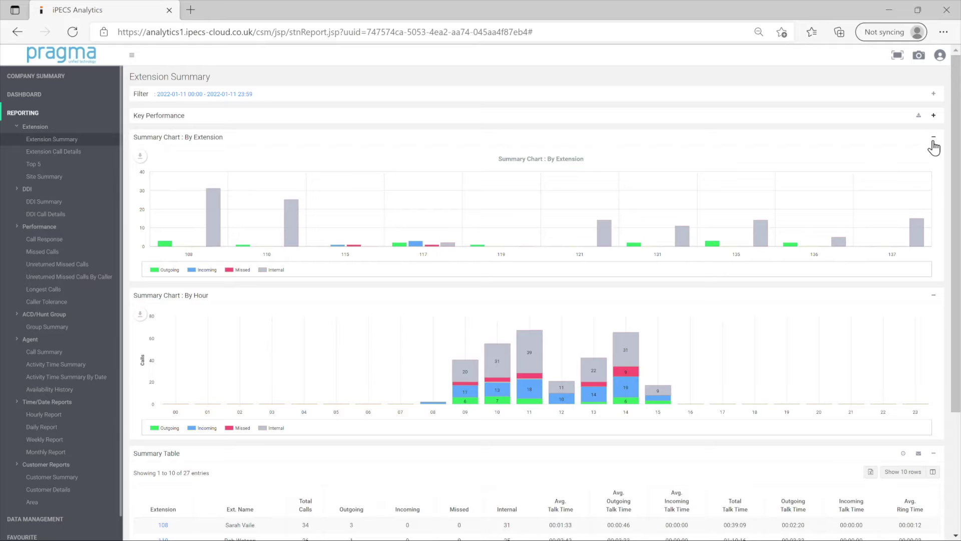
click(935, 138)
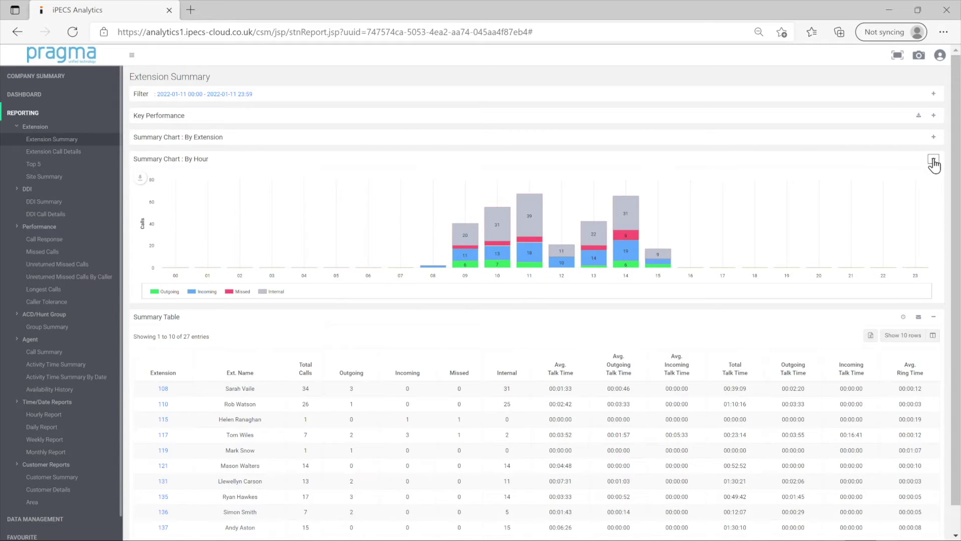
click(933, 158)
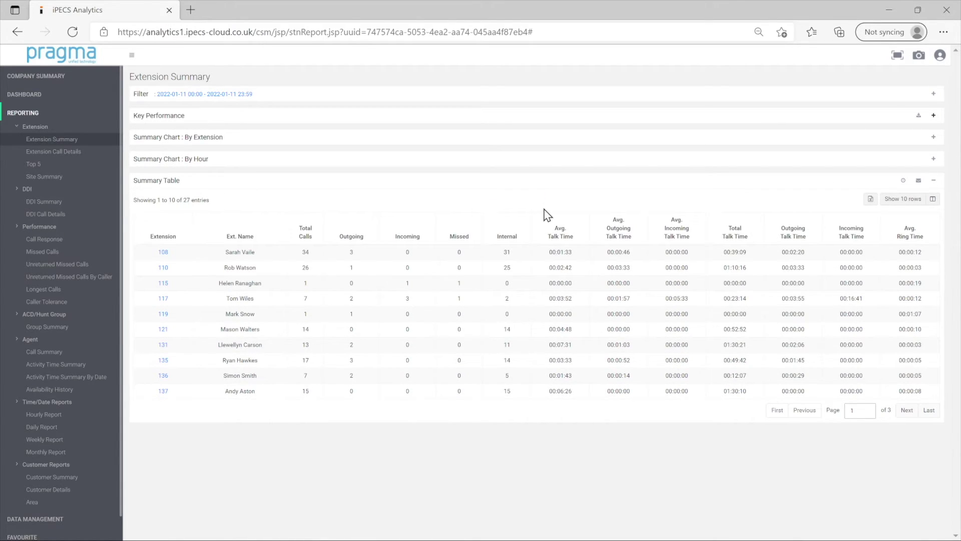
Step: Export the Extension Summary table to Excel and confirm the download
key(ctrl+plus)
key(ctrl+plus)
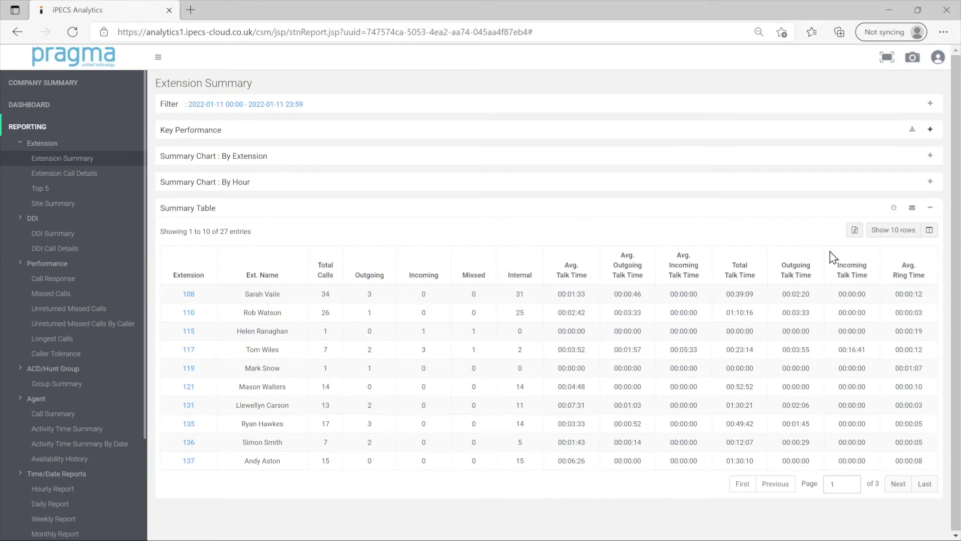
click(853, 233)
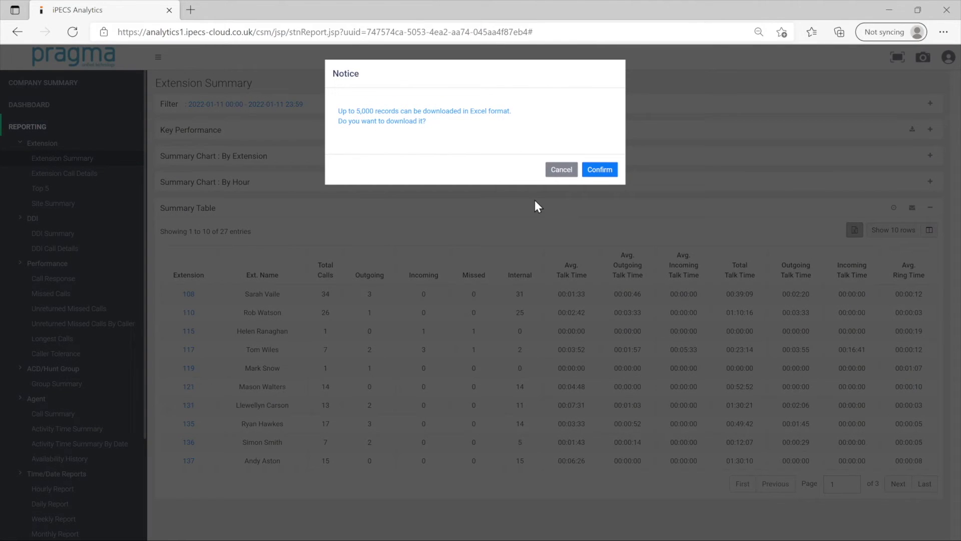
click(593, 171)
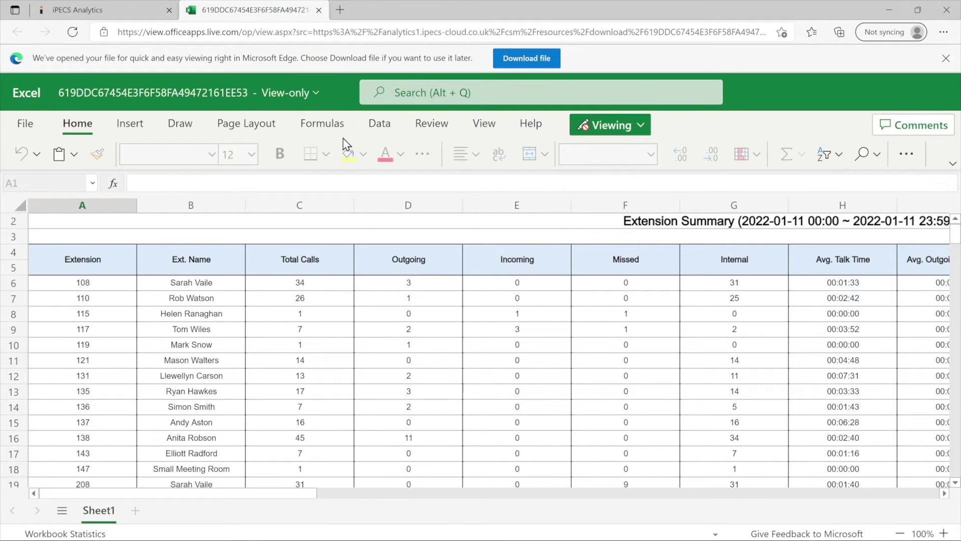
click(318, 10)
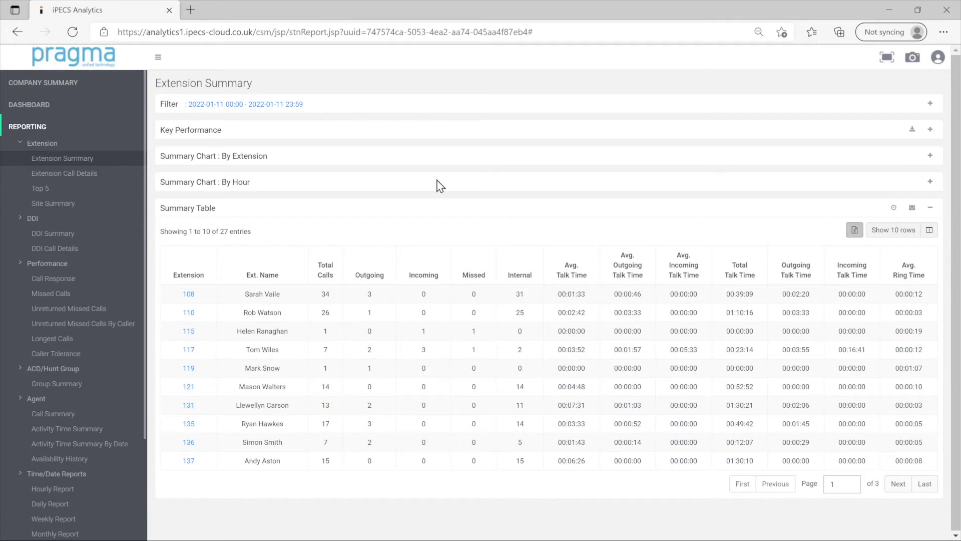
click(894, 210)
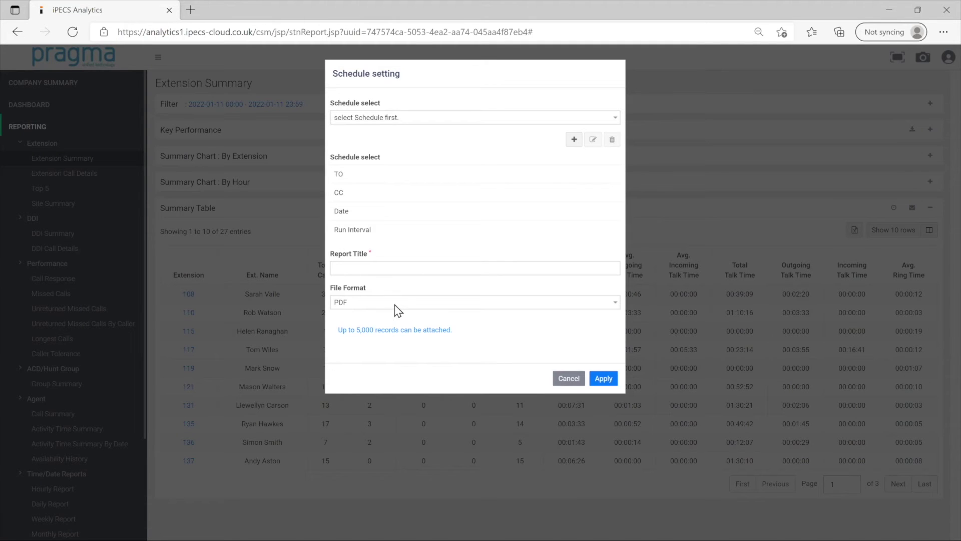
click(564, 382)
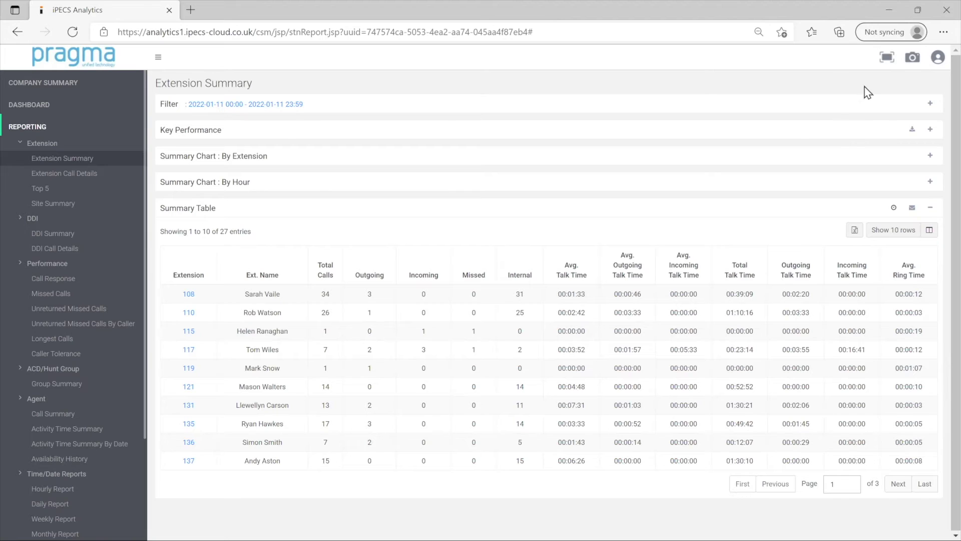
click(912, 59)
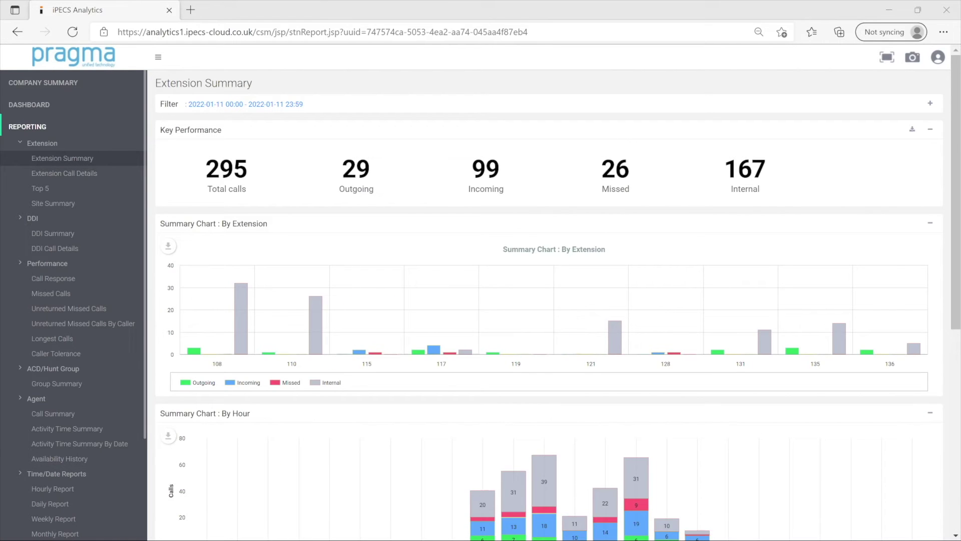
click(77, 161)
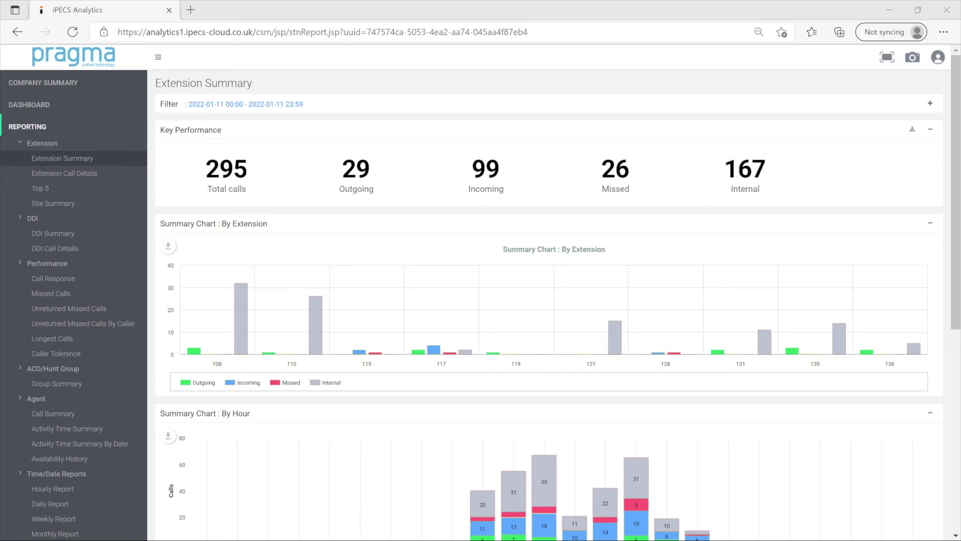
click(930, 103)
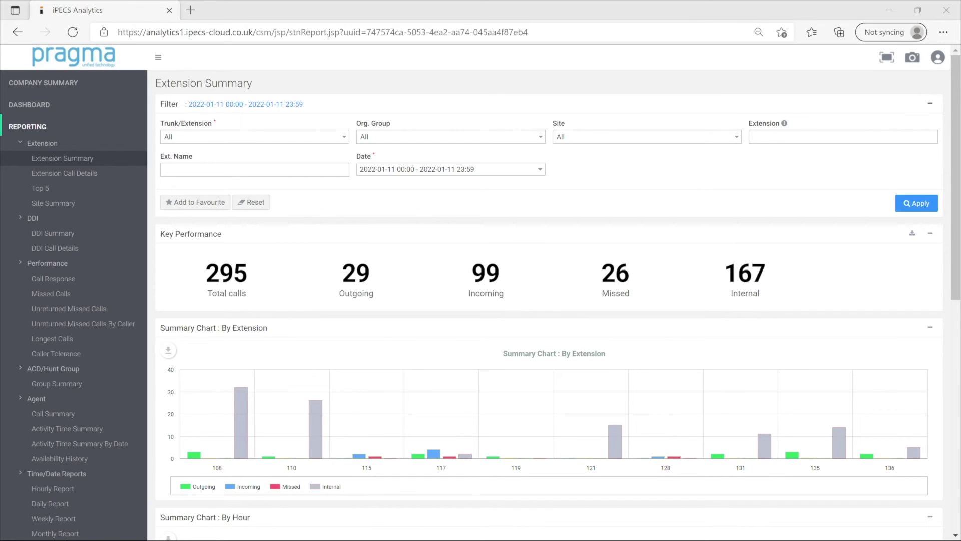
Step: Expand the Filter panel and drop down the Date field's preset ranges
click(930, 103)
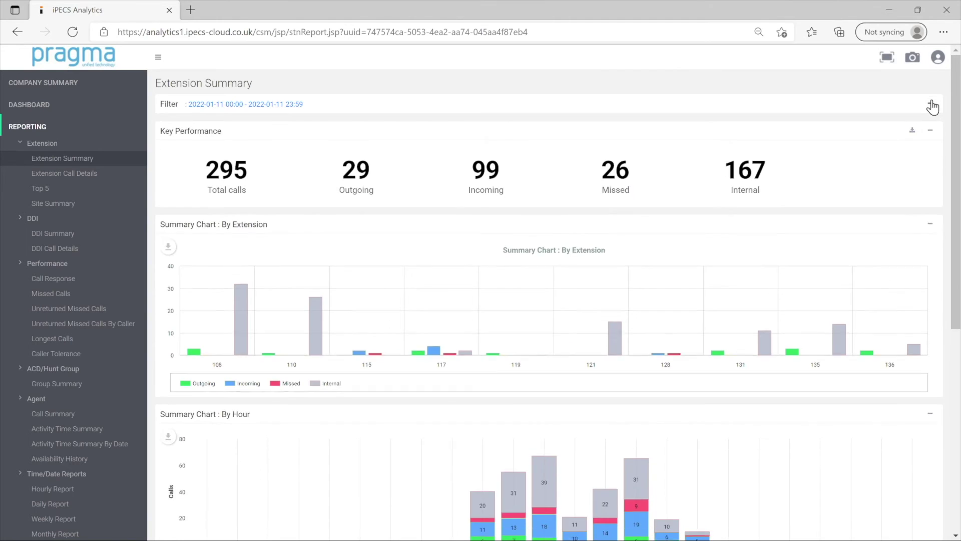
click(932, 105)
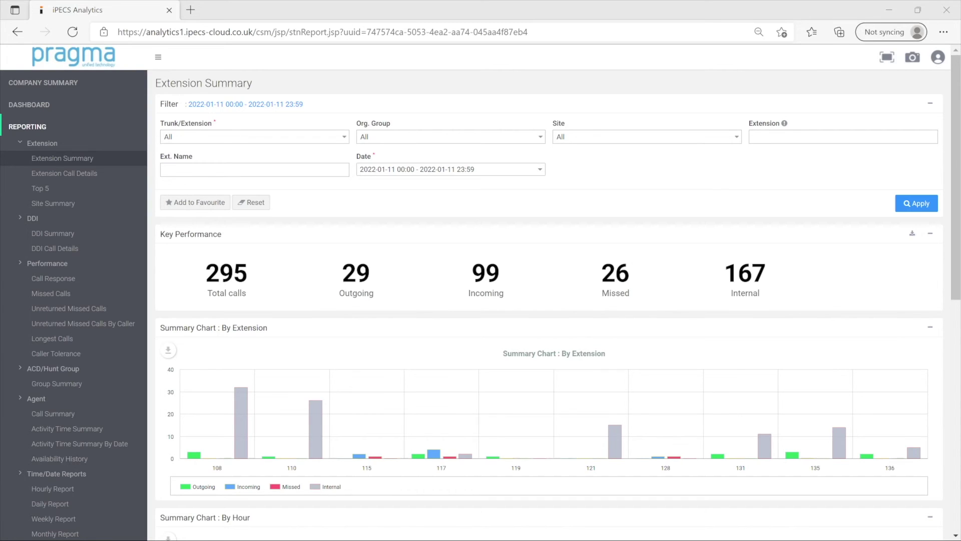
click(538, 169)
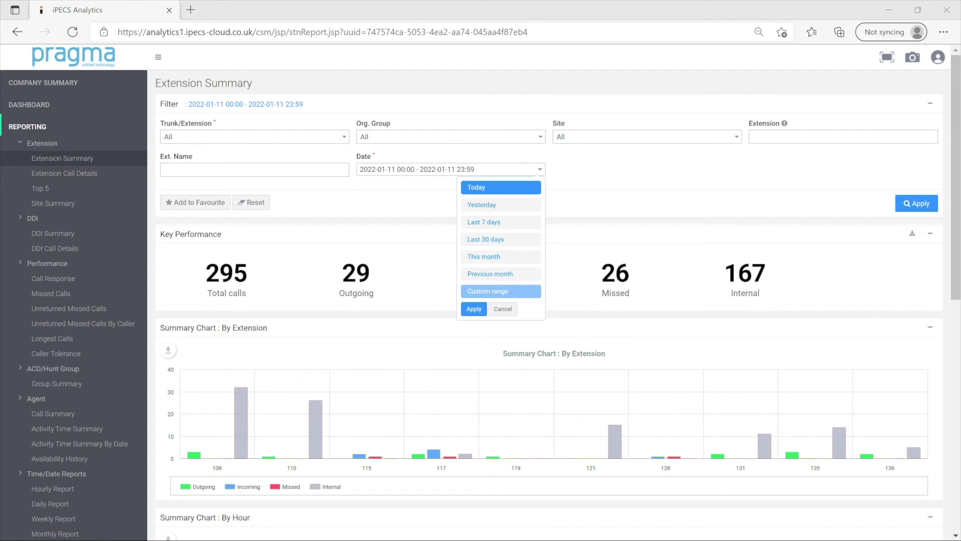
Step: Choose a custom date range with start time 9:00 and end time 17:30
click(483, 294)
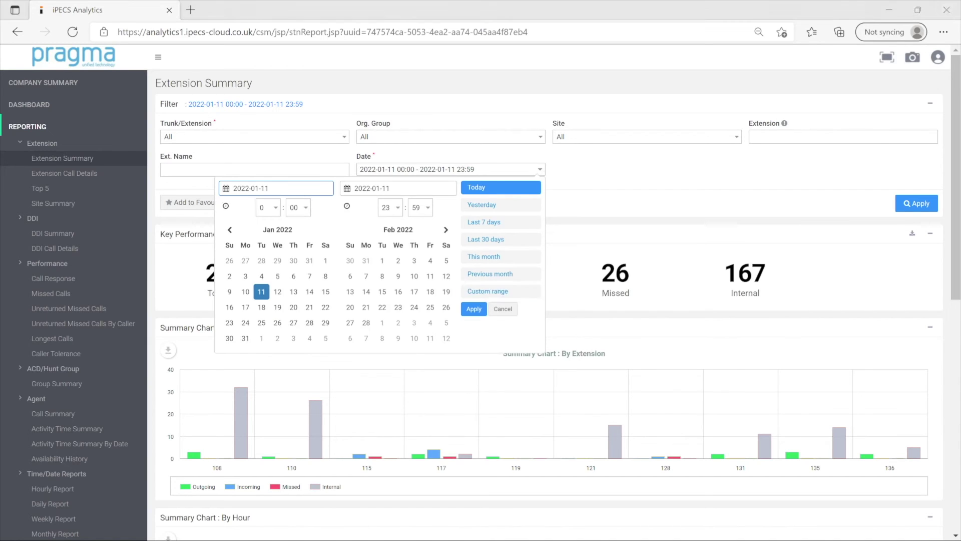
key(9)
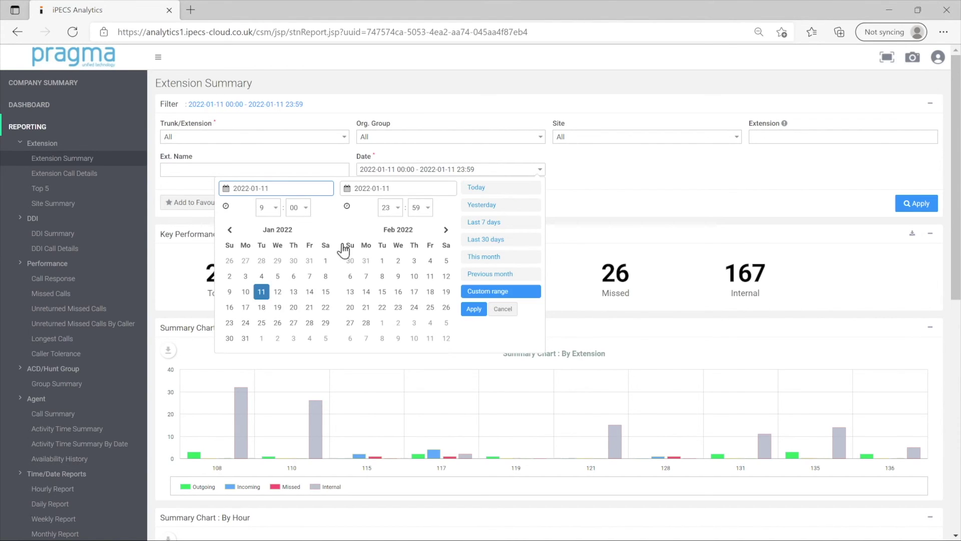
click(398, 210)
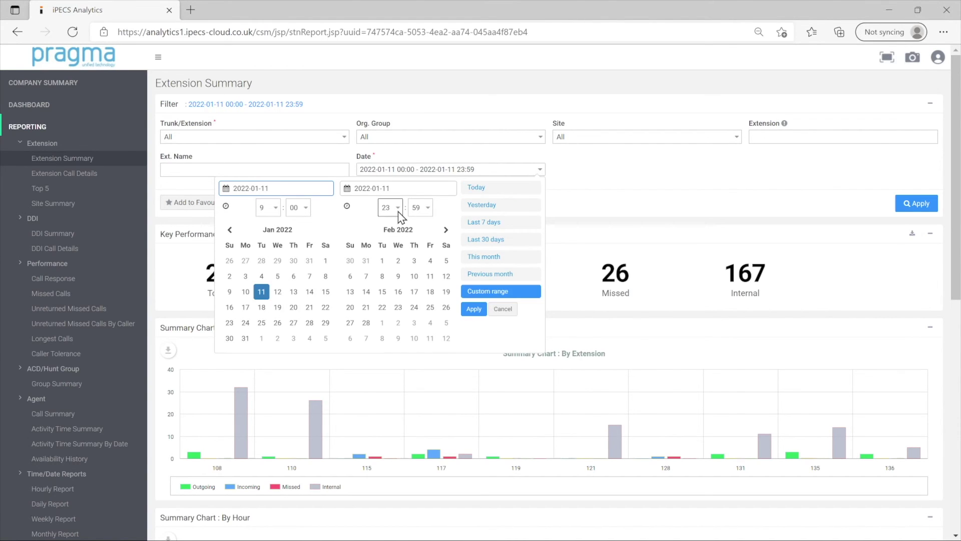
click(389, 343)
click(431, 211)
click(411, 272)
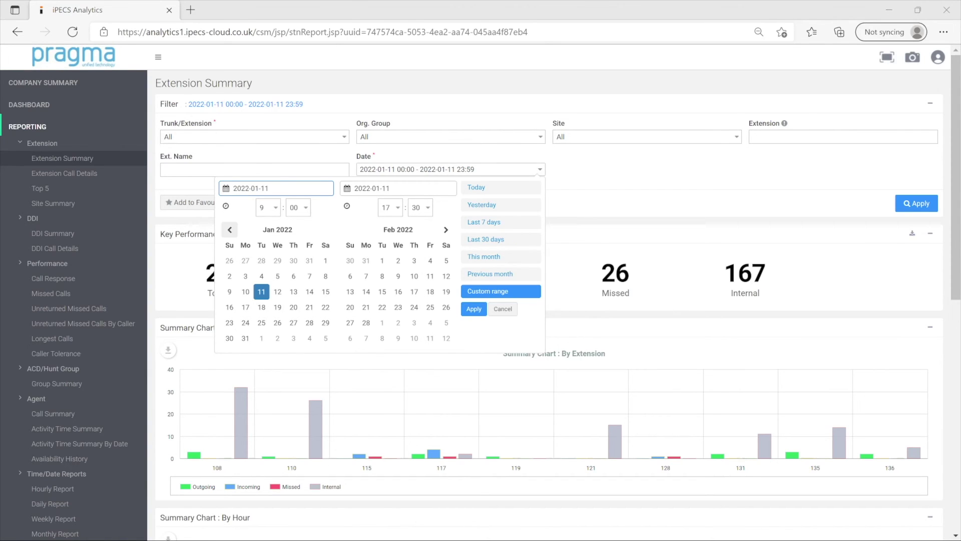
Step: Set the range from 1 November to 31 December 2021 and apply it
click(229, 231)
click(229, 231)
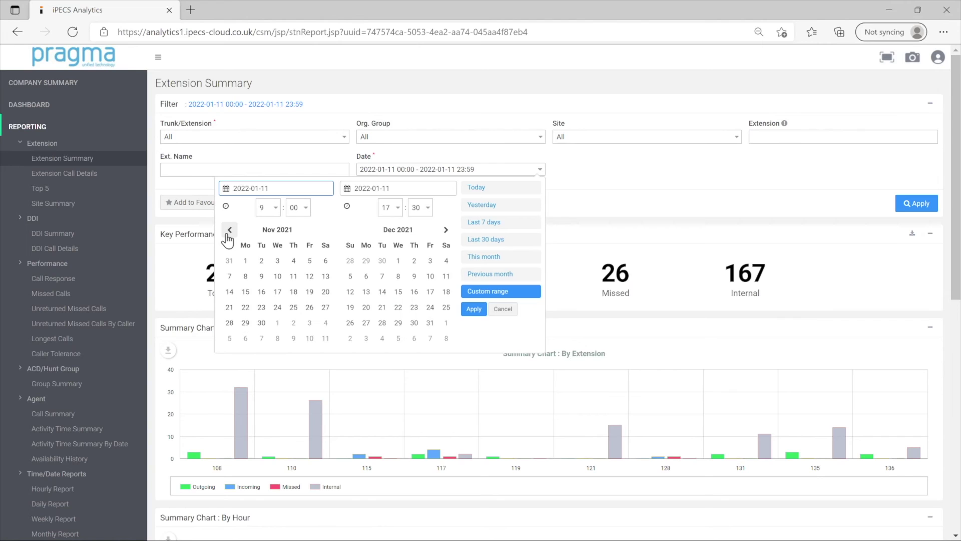
click(245, 261)
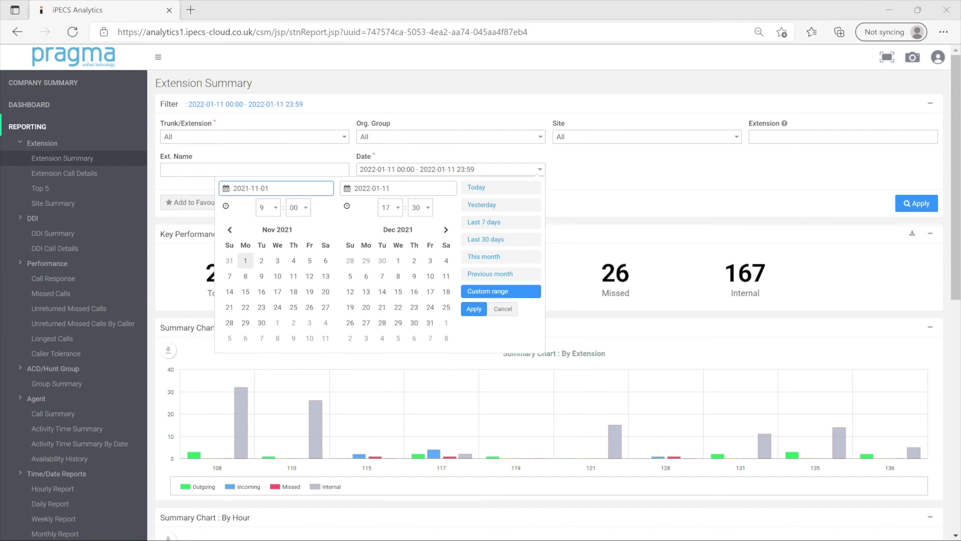
click(246, 261)
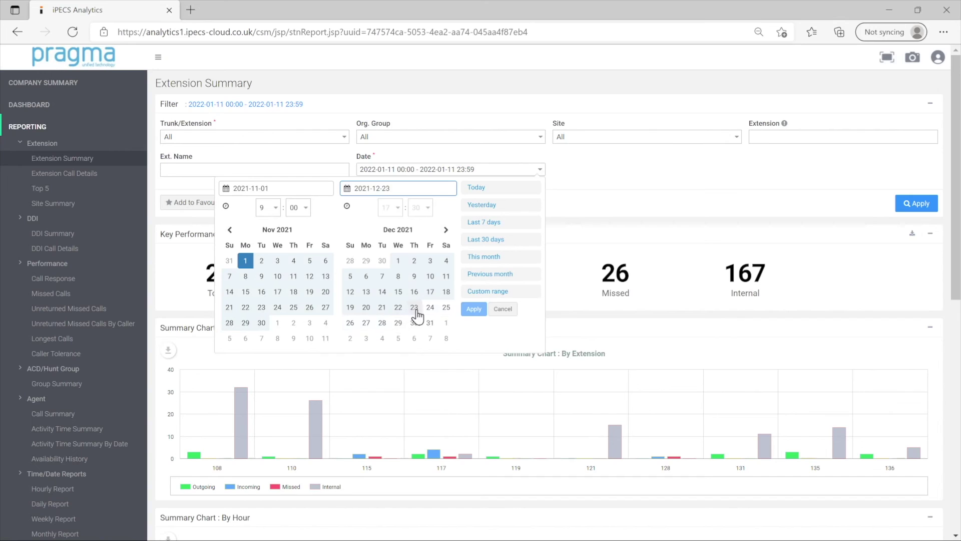
click(431, 323)
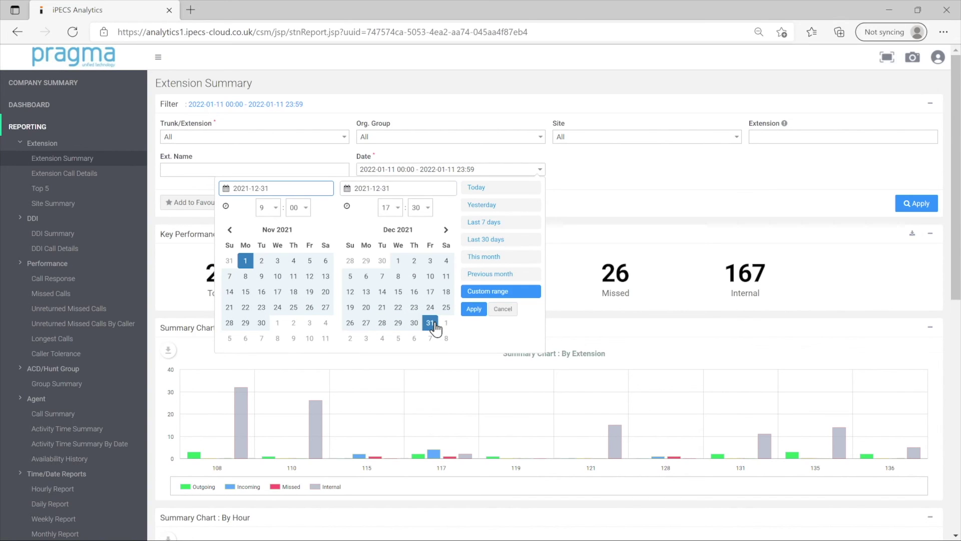
click(472, 309)
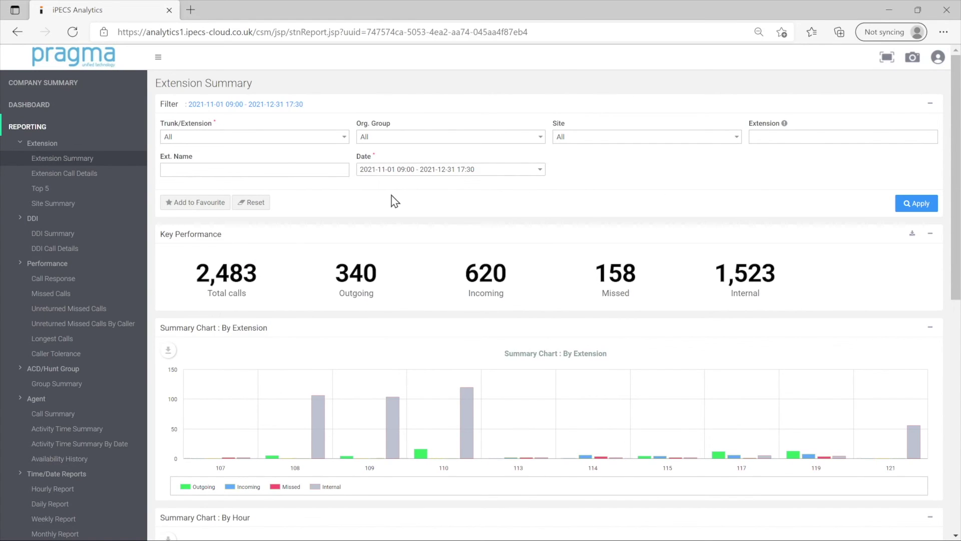
Step: Pick a single-day range in the Date picker and rerun the report, returning 295 total calls
click(541, 175)
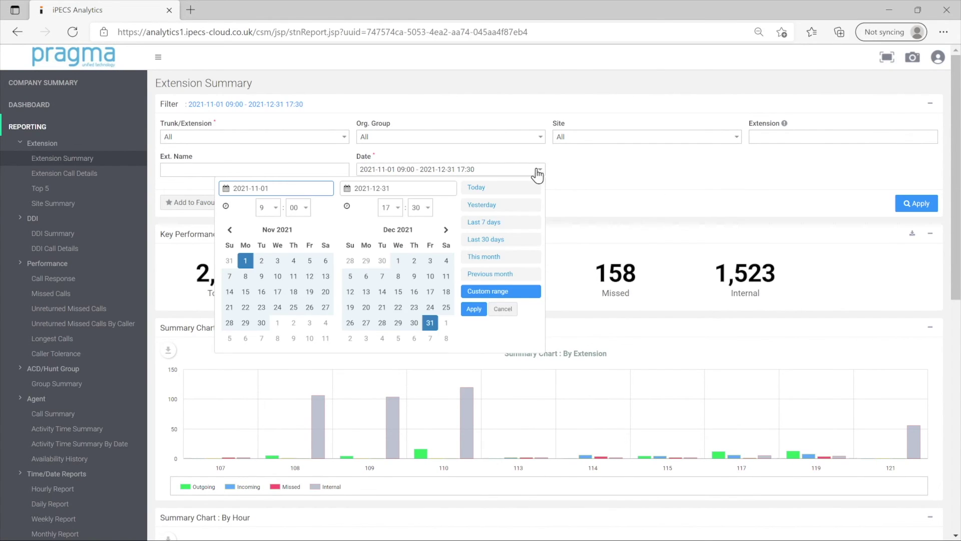
click(263, 262)
click(263, 263)
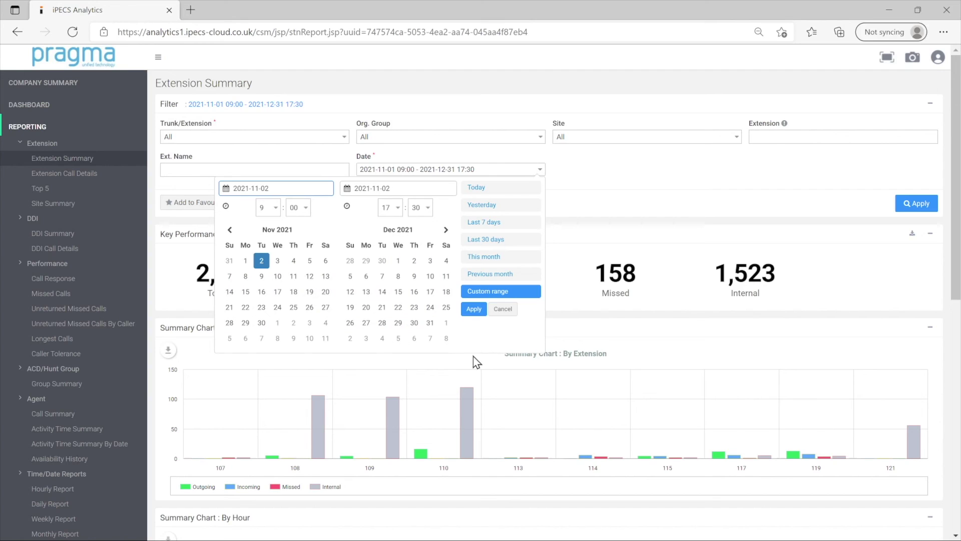
click(473, 309)
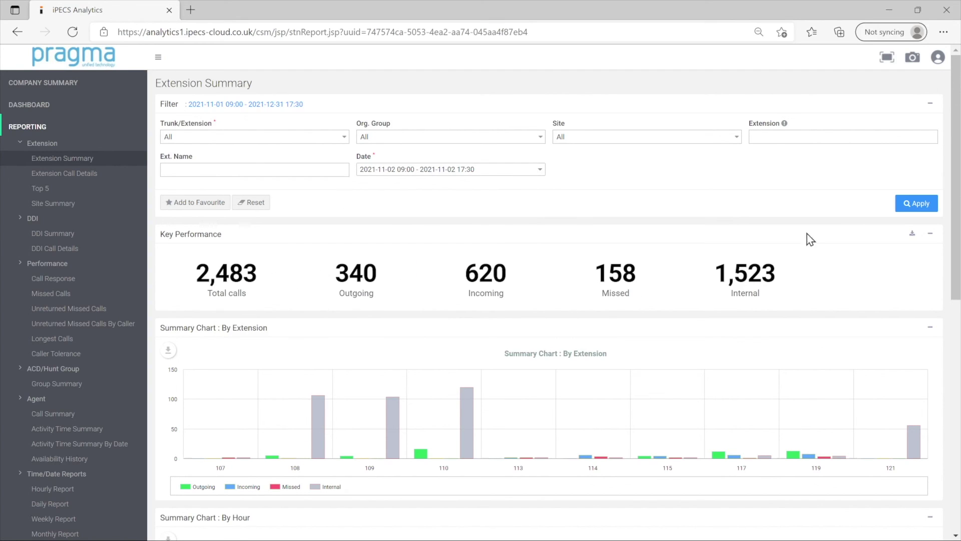
click(916, 204)
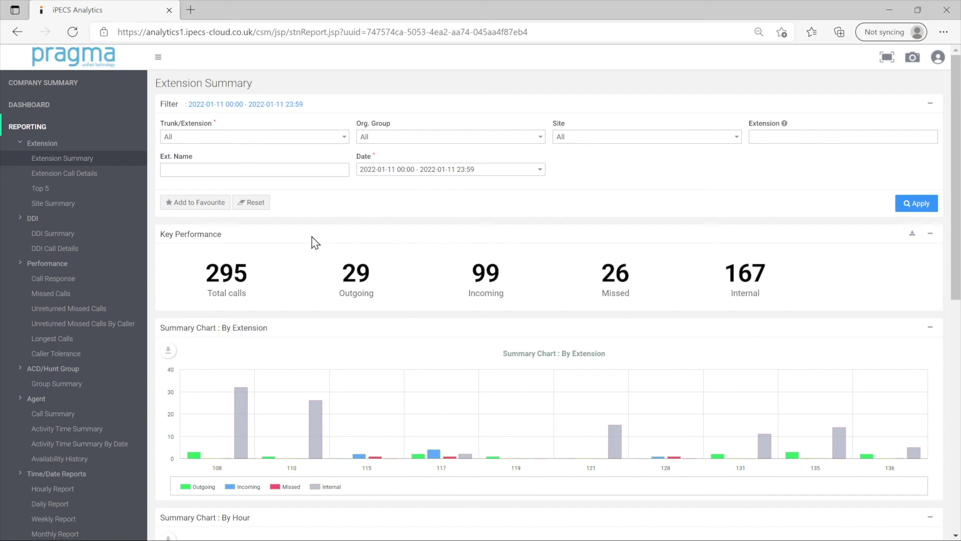
Step: Add the current Extension Summary filter to favourites under the name 'Mt Report'
click(192, 205)
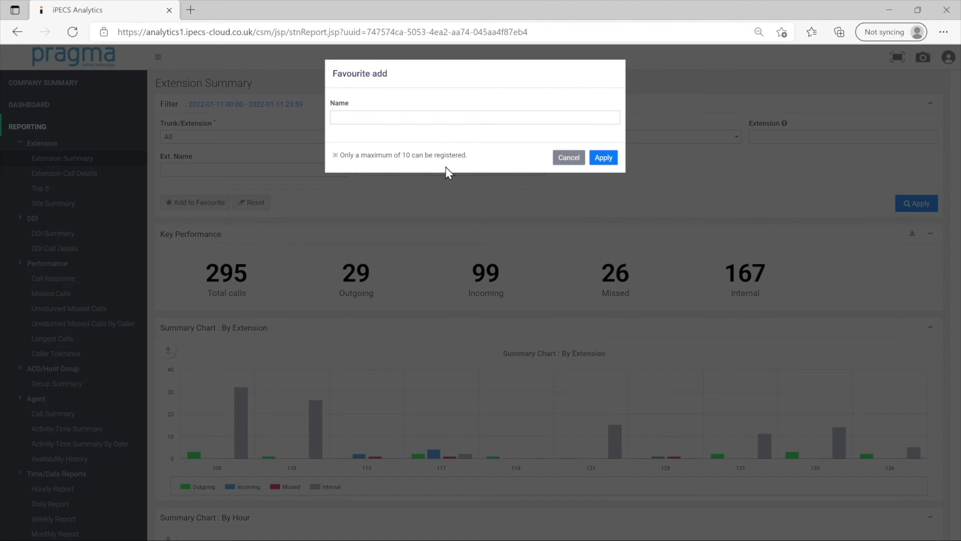
click(443, 117)
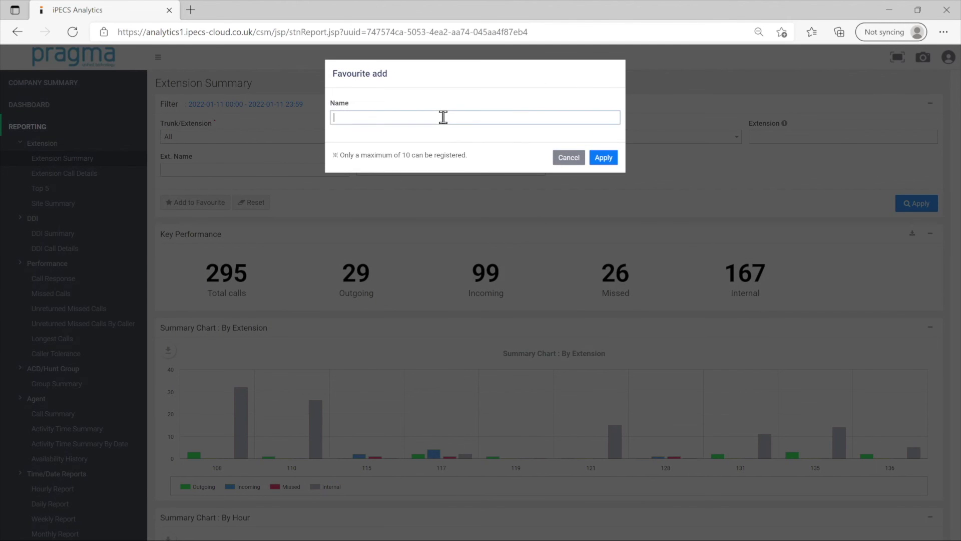
text(Mt Report)
key(Return)
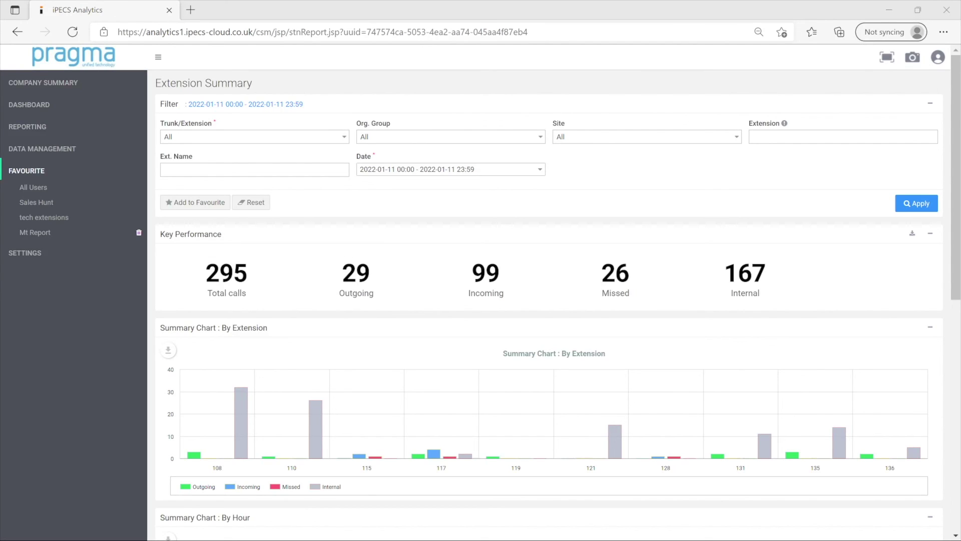